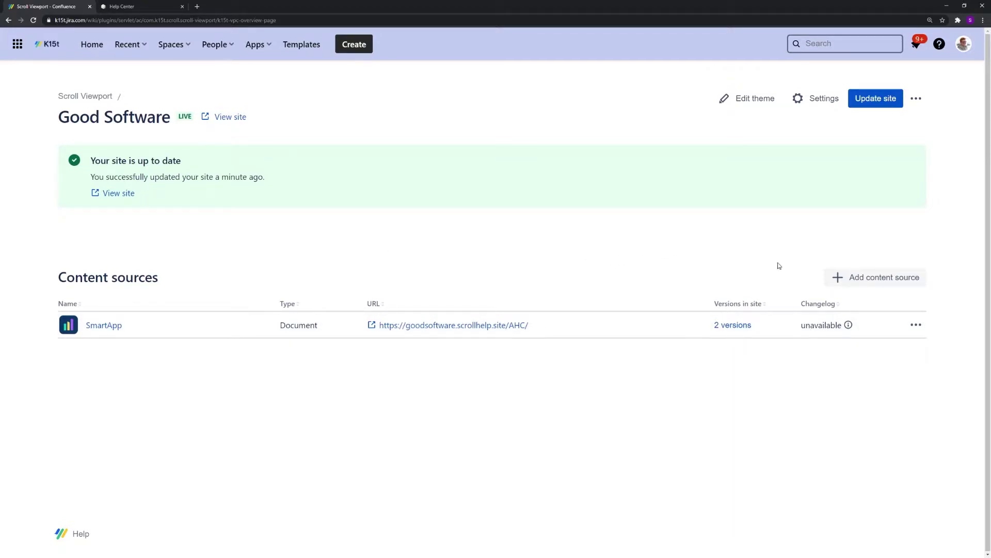
# Add the SmartApp space as a content source of the Good Software site with the URL segment smartapp.
pyautogui.click(856, 286)
pyautogui.click(640, 193)
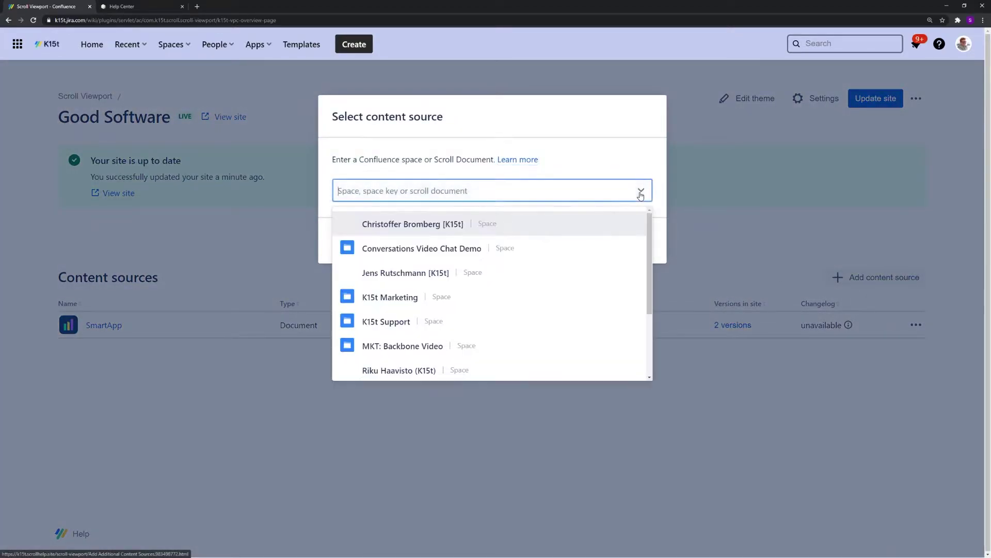
pyautogui.click(631, 170)
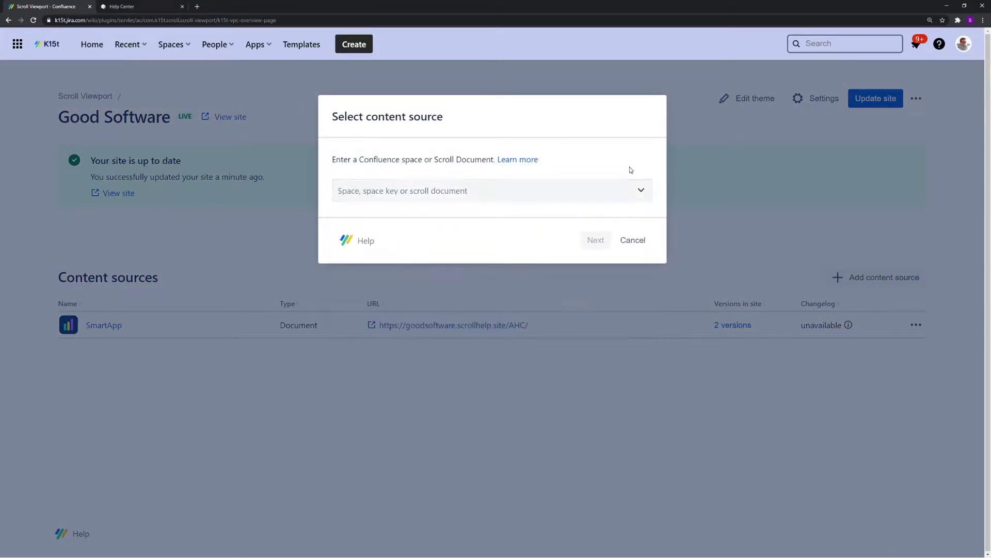
pyautogui.click(643, 195)
pyautogui.scroll(-3, 524, 335)
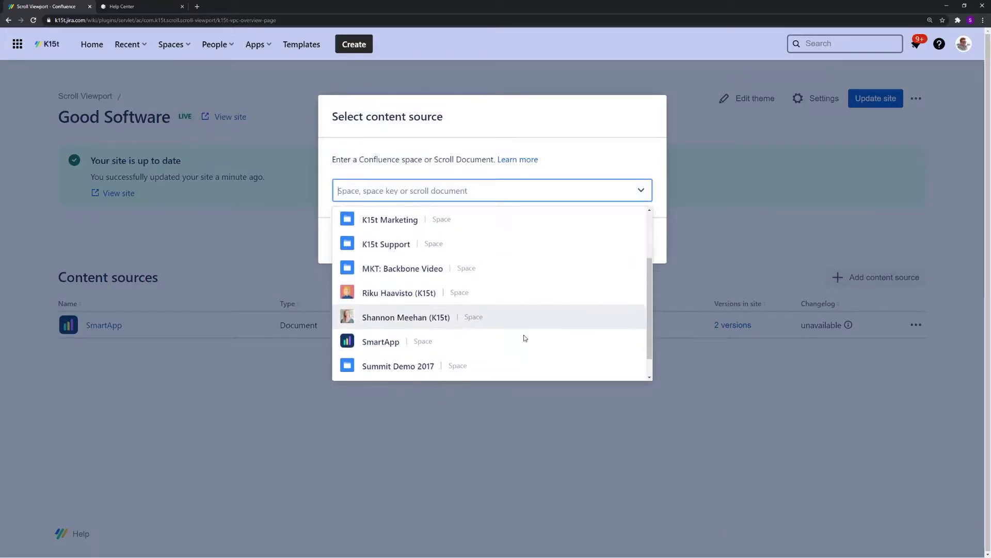
pyautogui.click(490, 342)
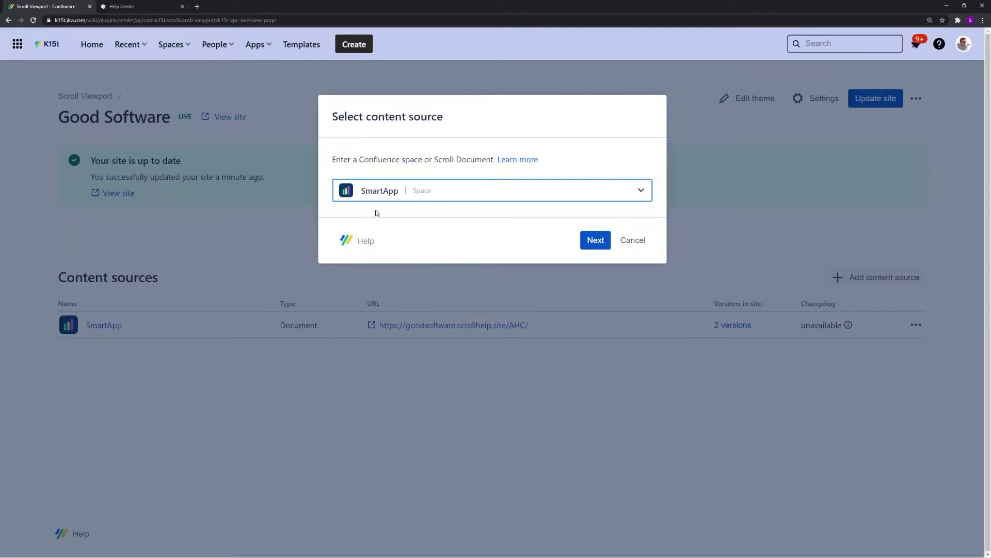
pyautogui.click(593, 245)
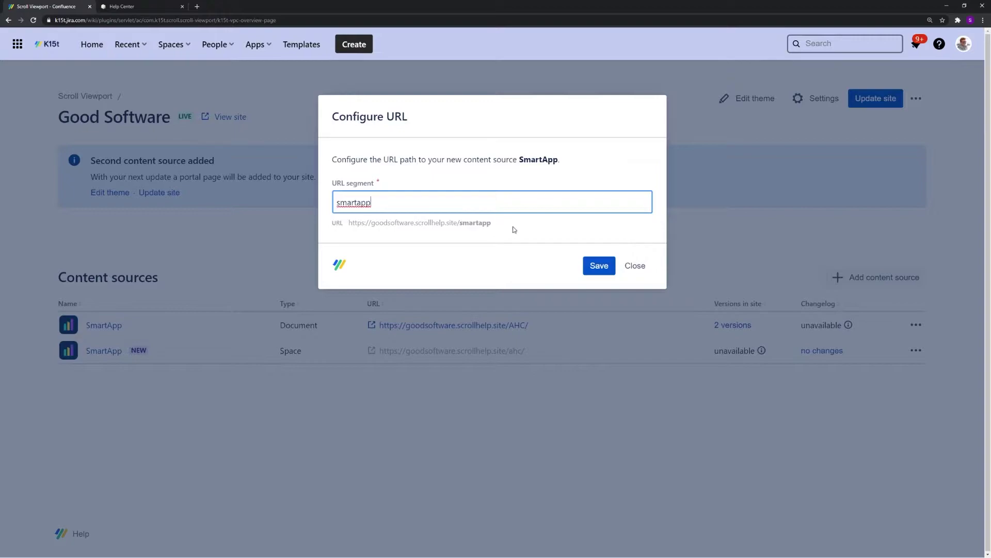
pyautogui.click(597, 265)
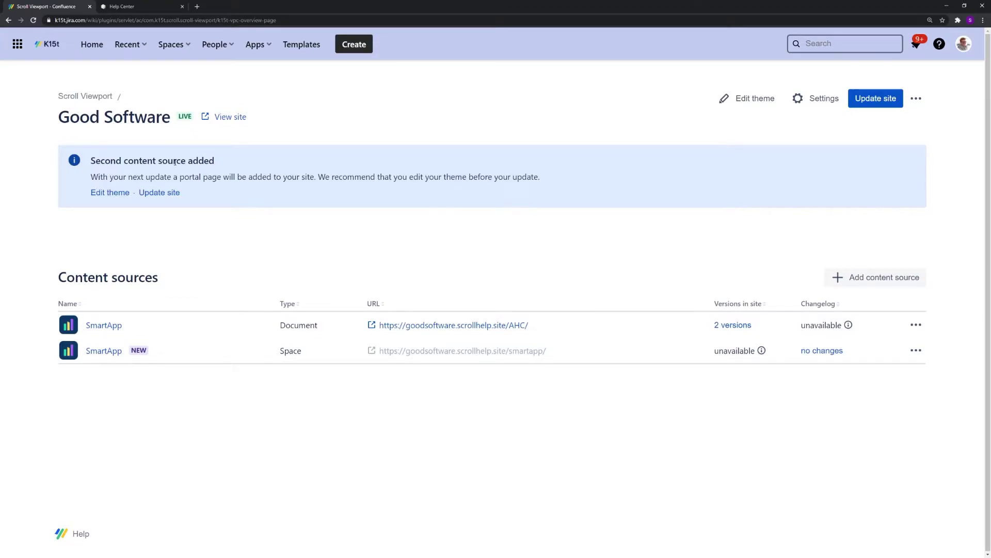
# Open the theme templates of the Good Software site for editing.
pyautogui.moveTo(180, 177); pyautogui.dragTo(221, 177)
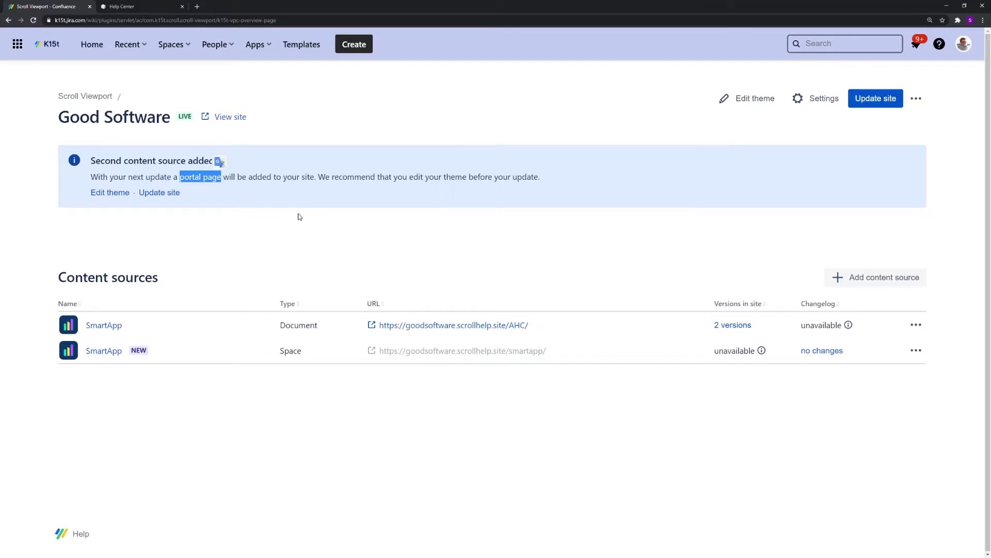
pyautogui.click(305, 245)
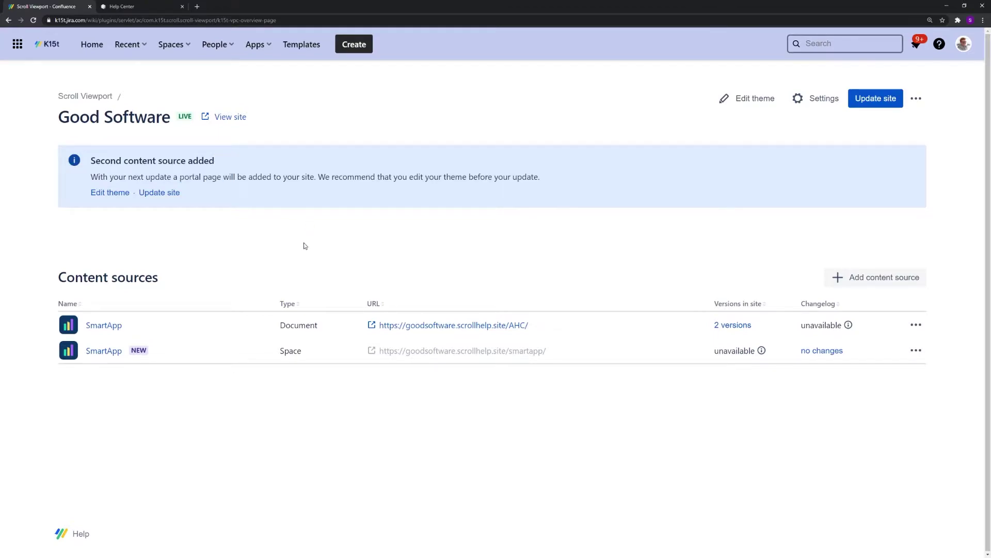
pyautogui.click(115, 197)
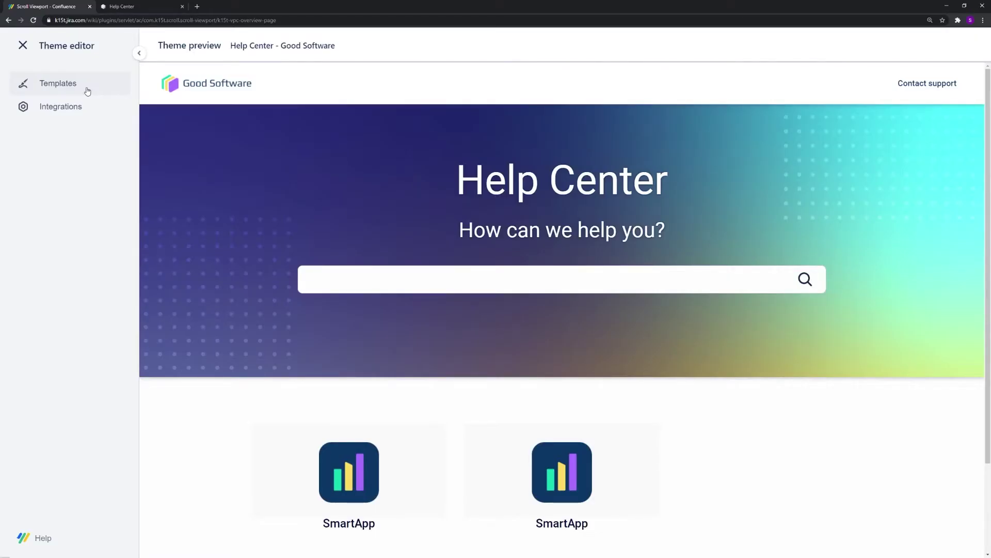
pyautogui.click(87, 91)
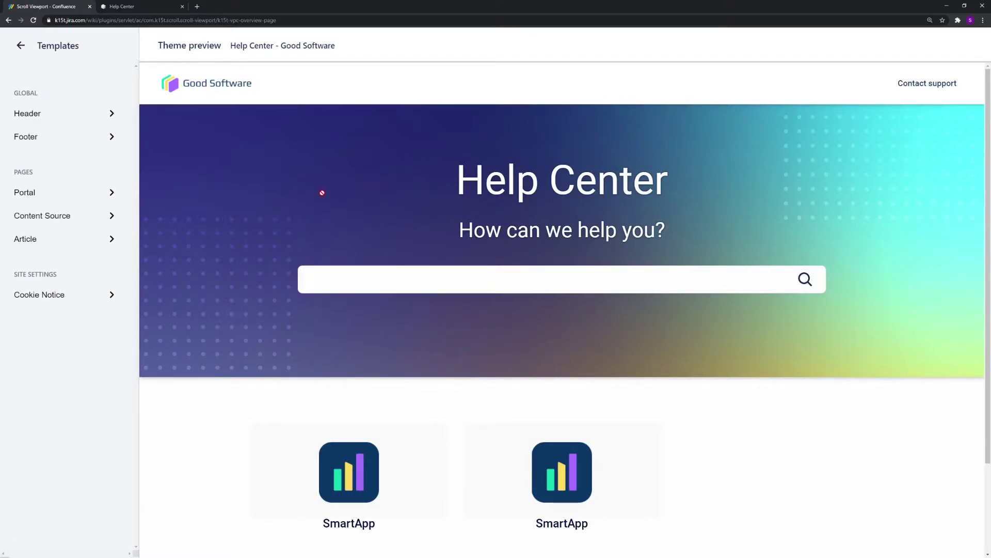
# Compare the portal page in the theme preview with the current live Help Center page.
pyautogui.click(108, 6)
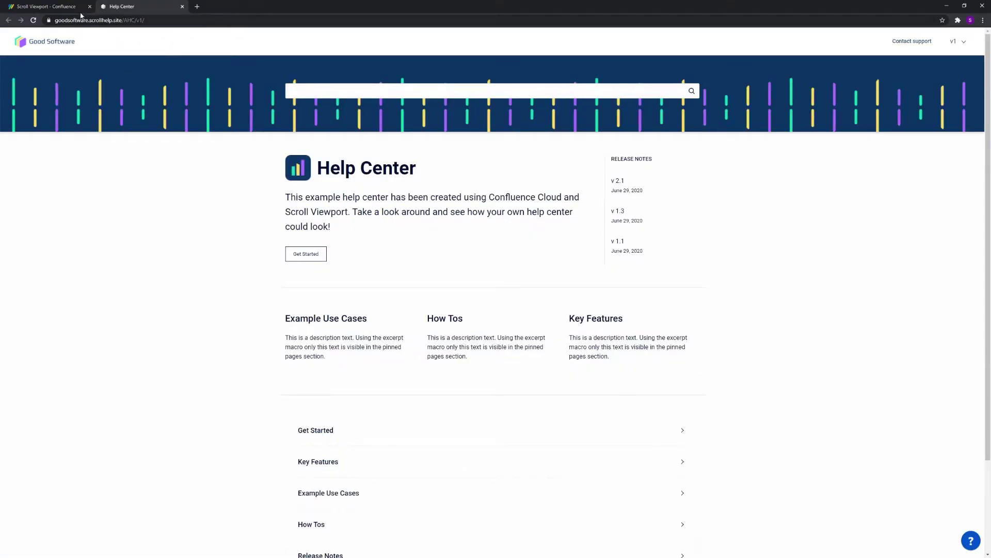
pyautogui.click(83, 7)
pyautogui.scroll(-2, 525, 243)
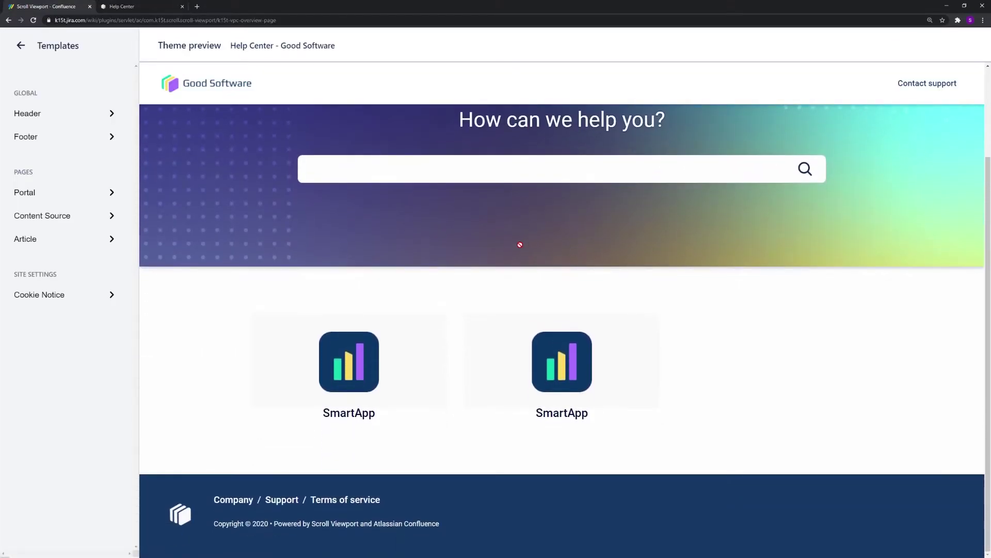
pyautogui.scroll(2, 707, 375)
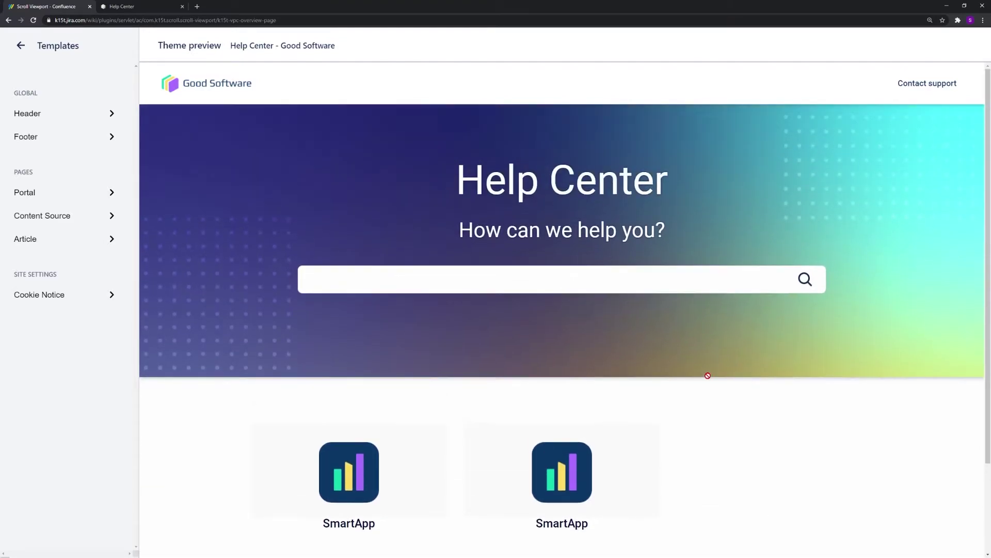
pyautogui.scroll(-1, 708, 376)
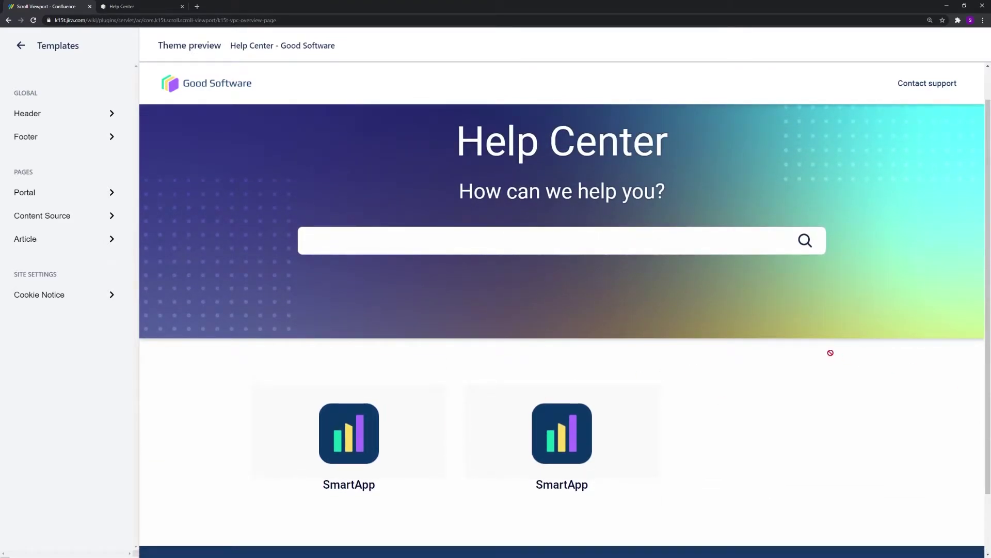
pyautogui.scroll(1, 830, 353)
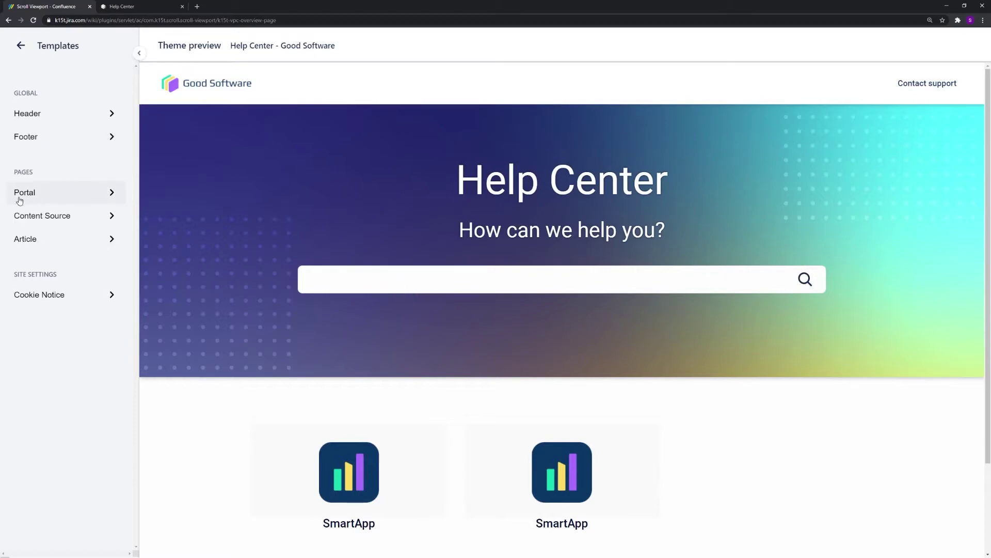
# Set the portal page's tiles title to Documentation, save the theme and return to the site overview.
pyautogui.click(112, 193)
pyautogui.scroll(-1, 79, 222)
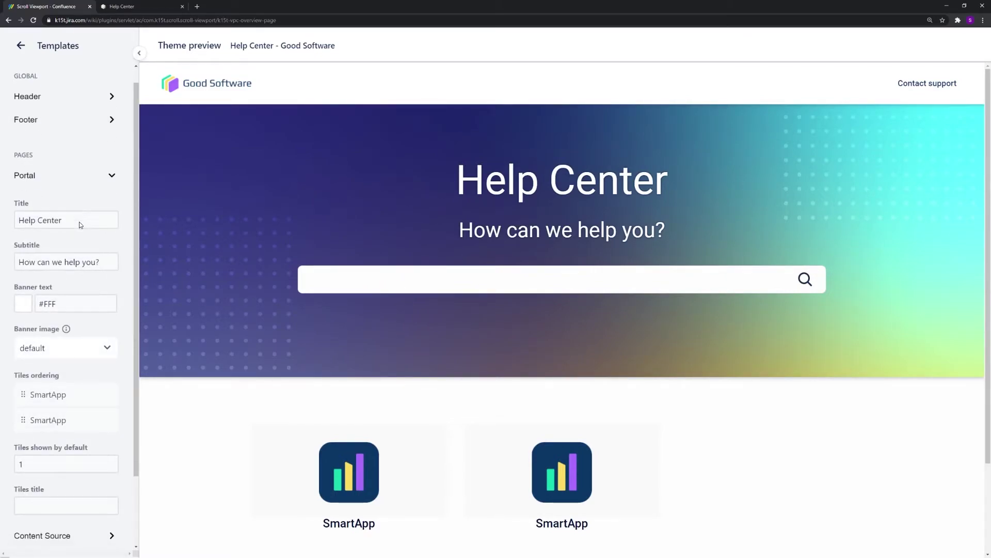
pyautogui.scroll(-1, 72, 206)
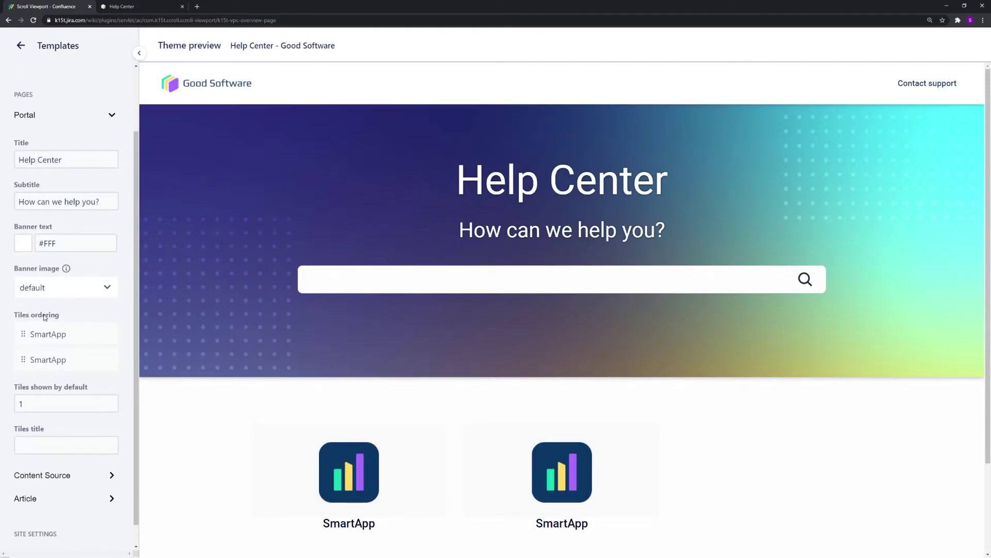
pyautogui.scroll(1, 59, 304)
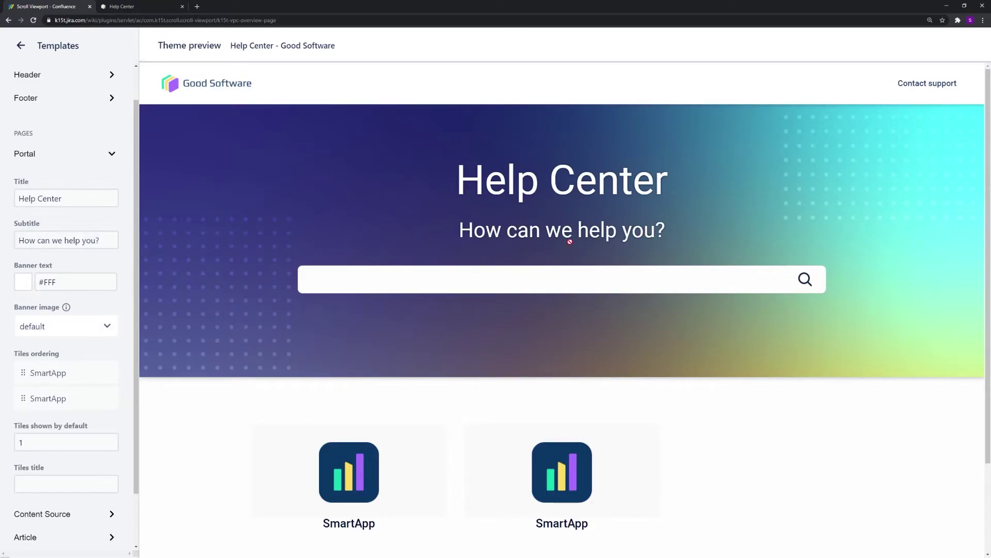
pyautogui.scroll(-1, 88, 342)
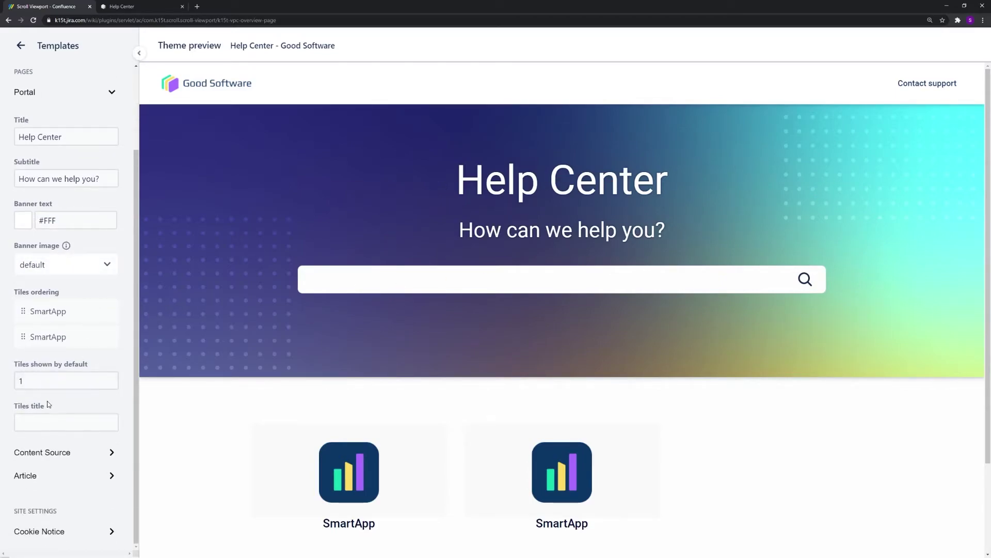
pyautogui.scroll(-2, 624, 461)
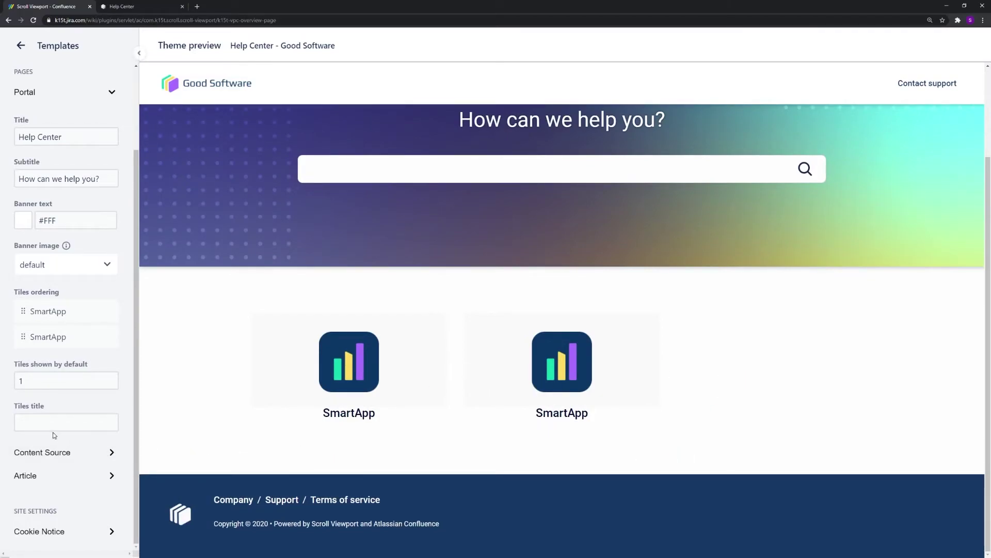
pyautogui.click(92, 423)
pyautogui.write('Documentation')
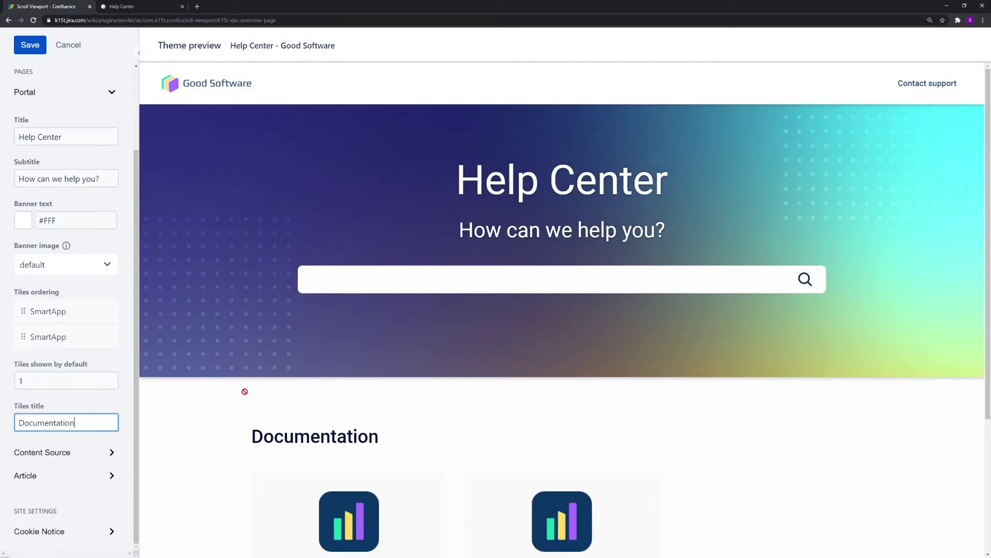
pyautogui.scroll(-2, 253, 386)
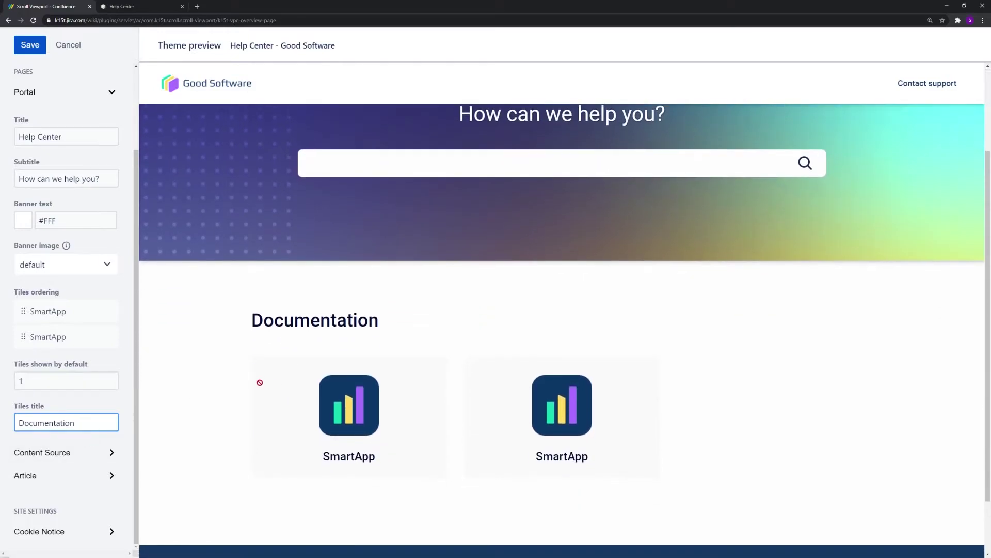
pyautogui.click(24, 50)
pyautogui.click(23, 46)
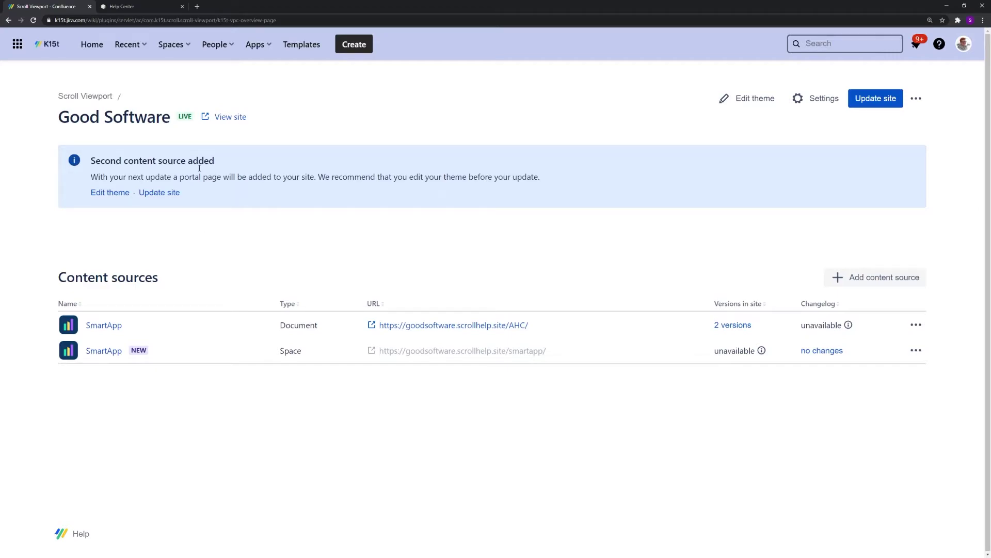
# Update the Good Software site and take the generated preview live.
pyautogui.click(169, 194)
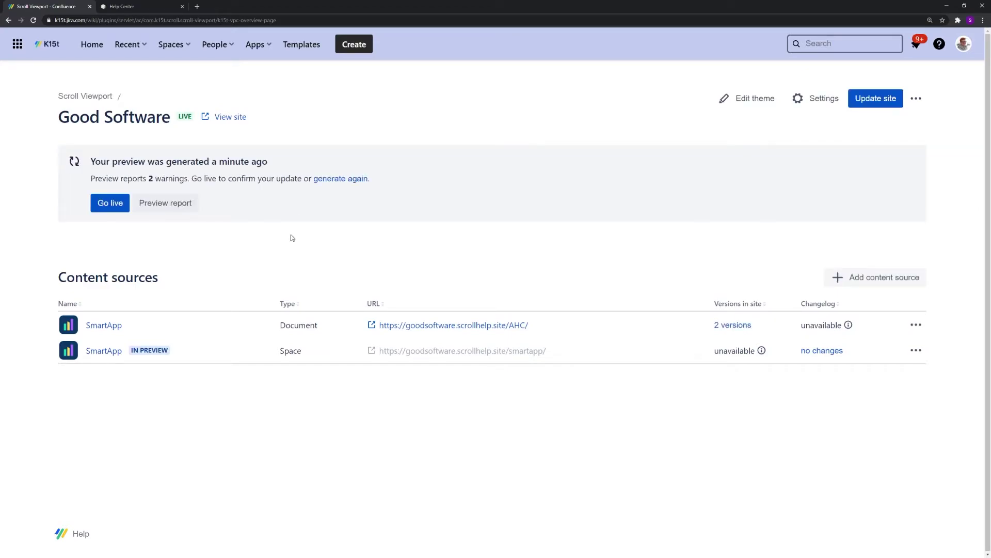
pyautogui.click(109, 204)
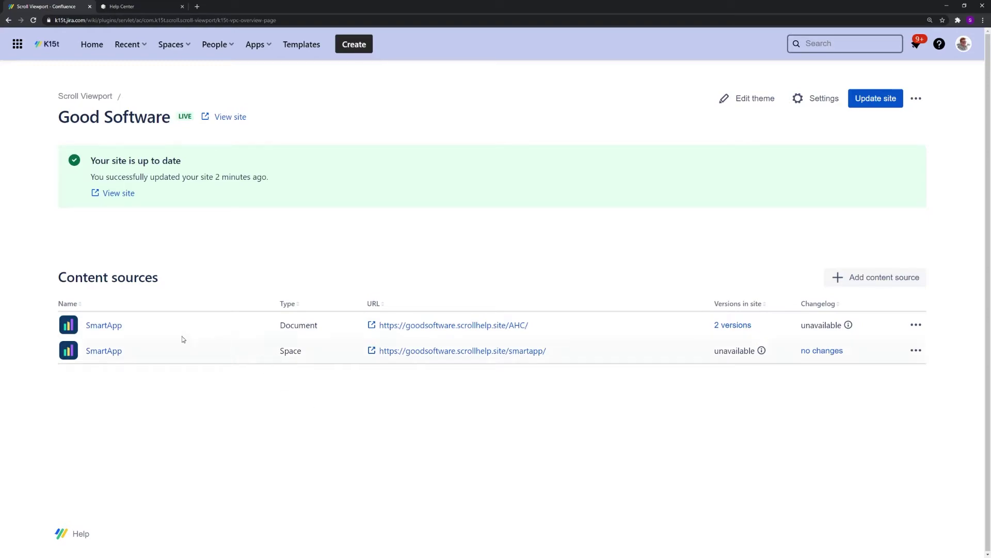
# View the new portal page on the live Help Center site and open the second SmartApp tile from it.
pyautogui.click(122, 6)
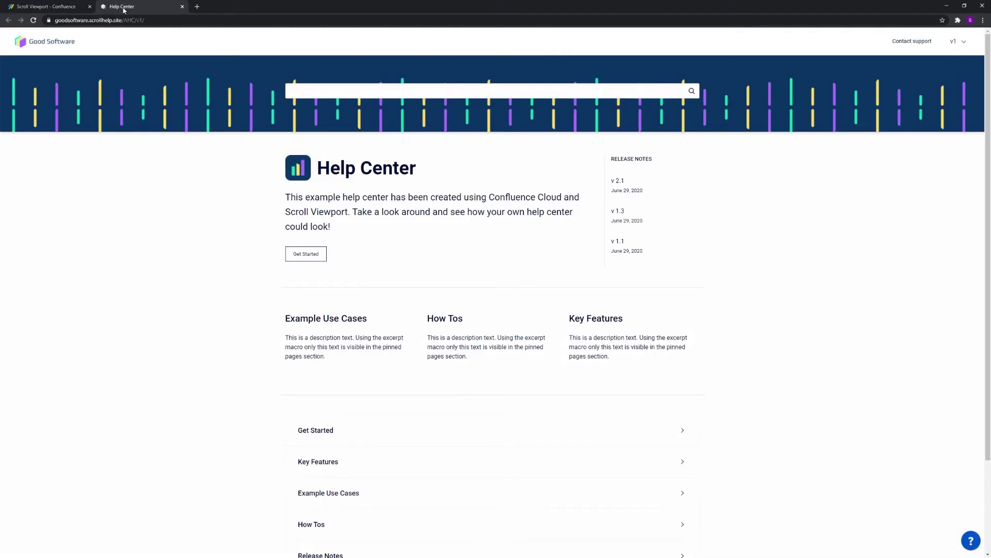
pyautogui.click(41, 44)
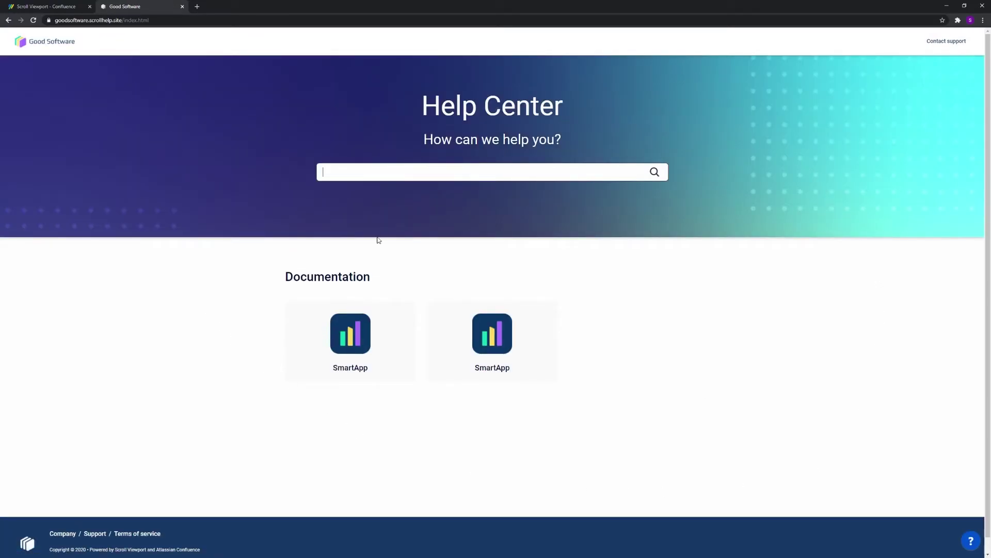
pyautogui.click(467, 371)
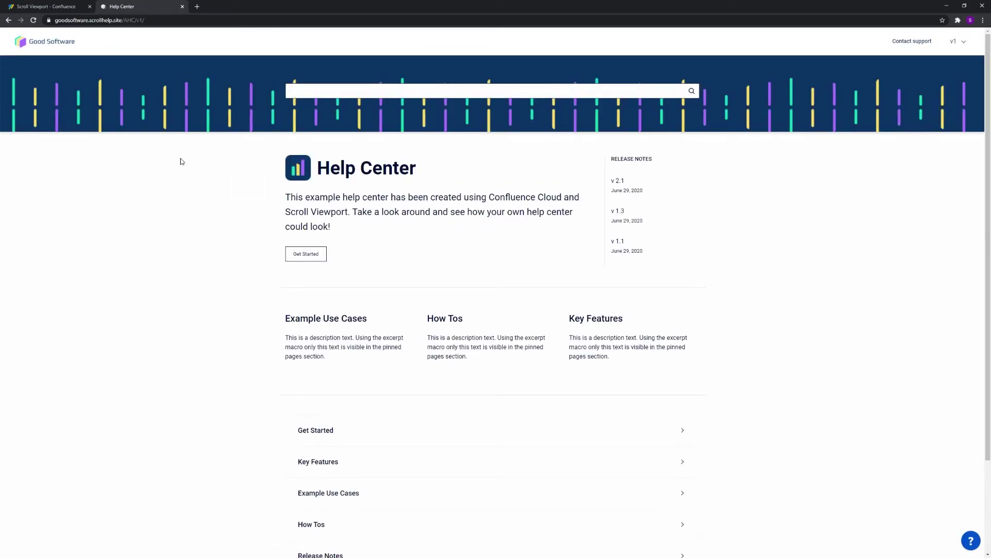
# Return to the Scroll Viewport site overview and view the URL segment setting of the SmartApp space, leaving it as is.
pyautogui.click(49, 6)
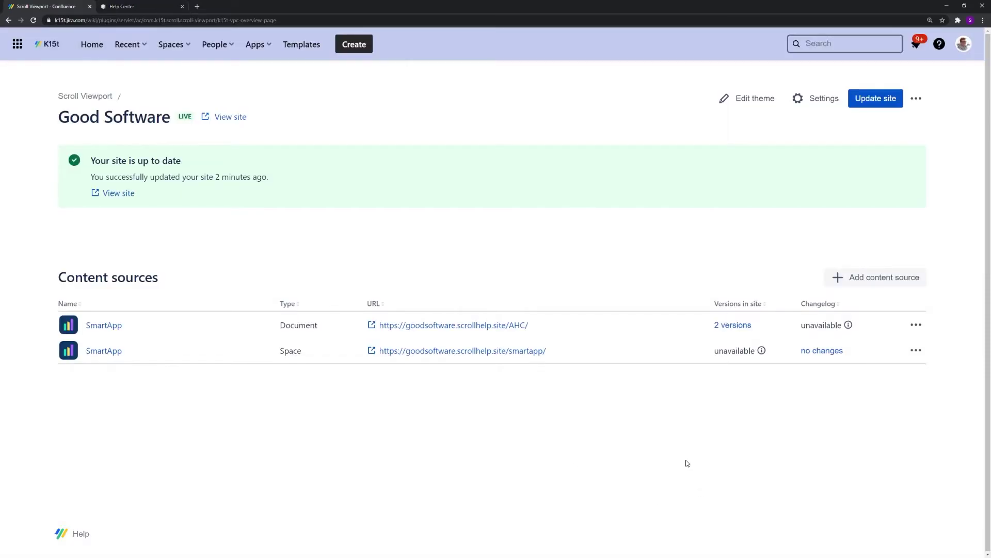
pyautogui.click(916, 350)
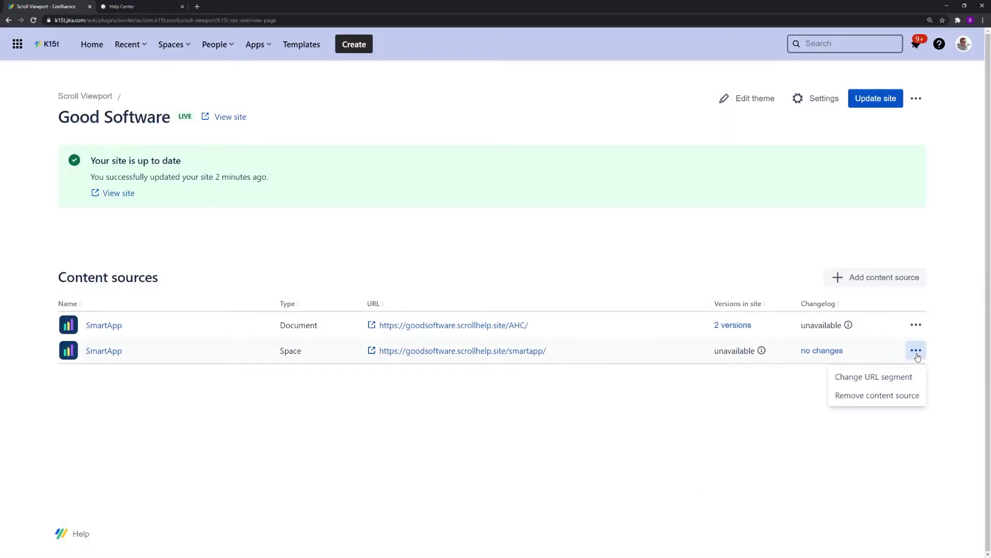
pyautogui.click(891, 381)
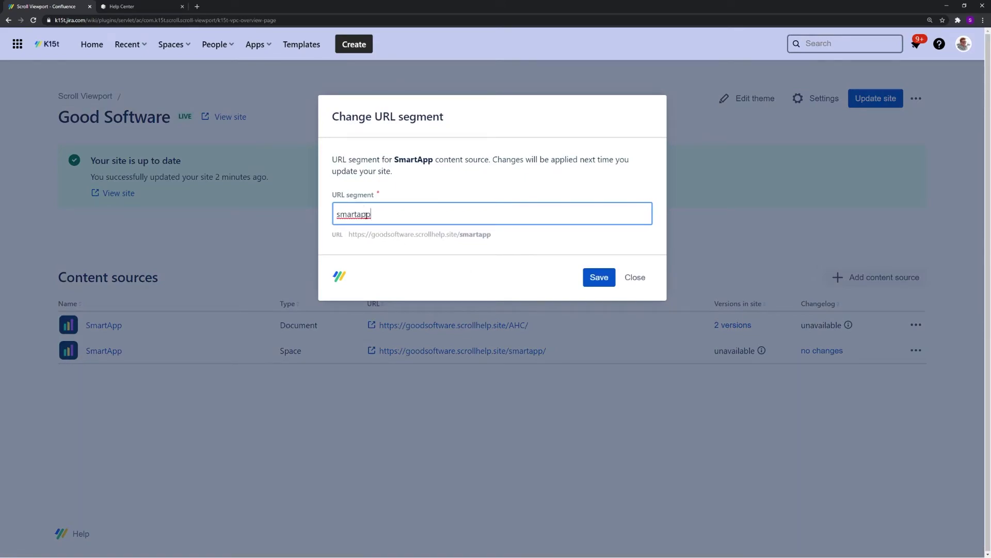
pyautogui.click(634, 278)
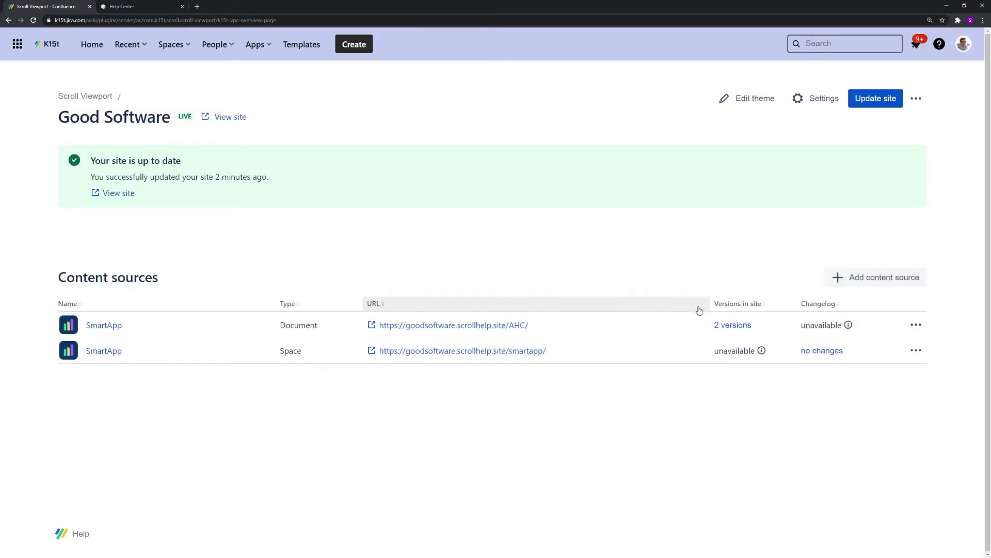
# View the version selection of the SmartApp document without changing it, and show the available actions for the SmartApp space.
pyautogui.click(736, 324)
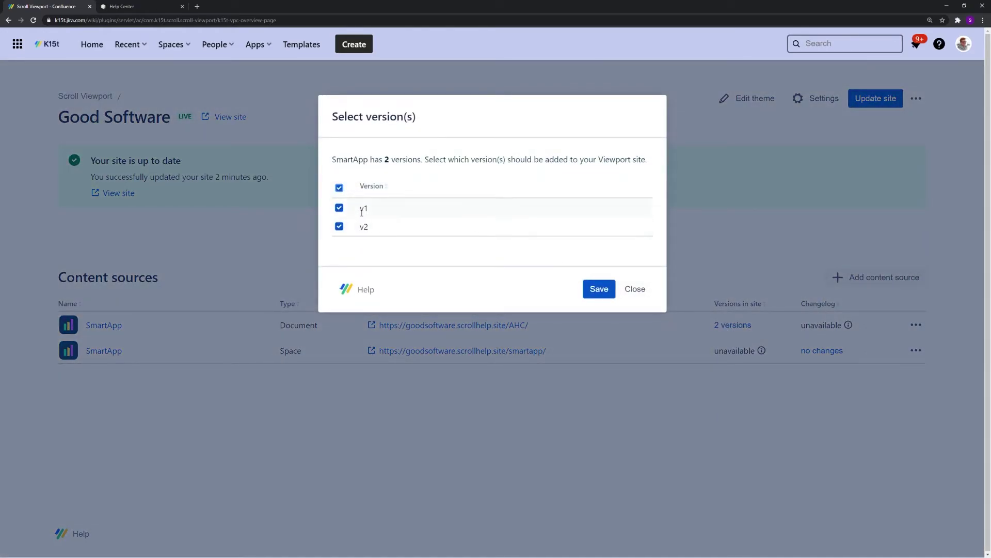
pyautogui.click(635, 290)
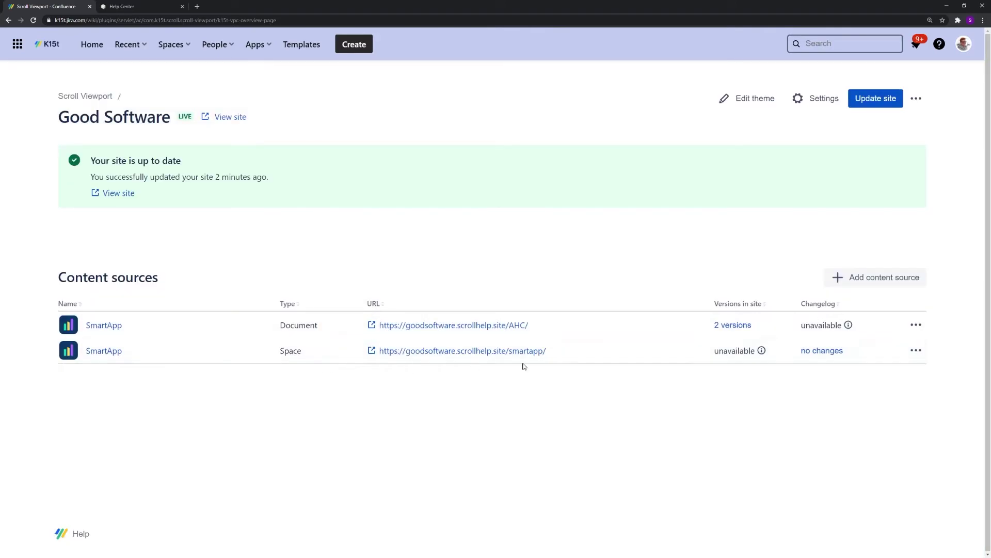
pyautogui.click(916, 351)
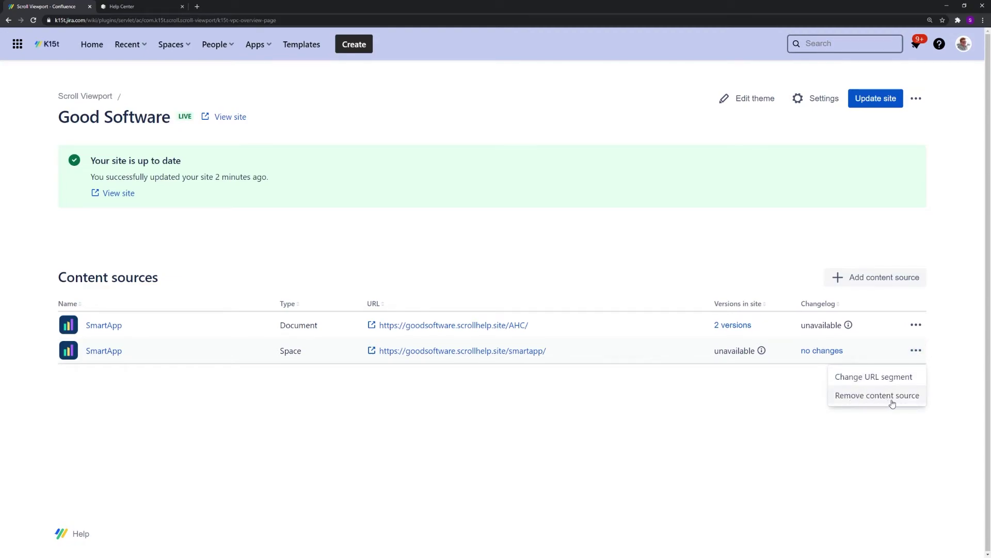
# Remove the SmartApp space from the content sources of the Good Software site and confirm the removal.
pyautogui.click(871, 399)
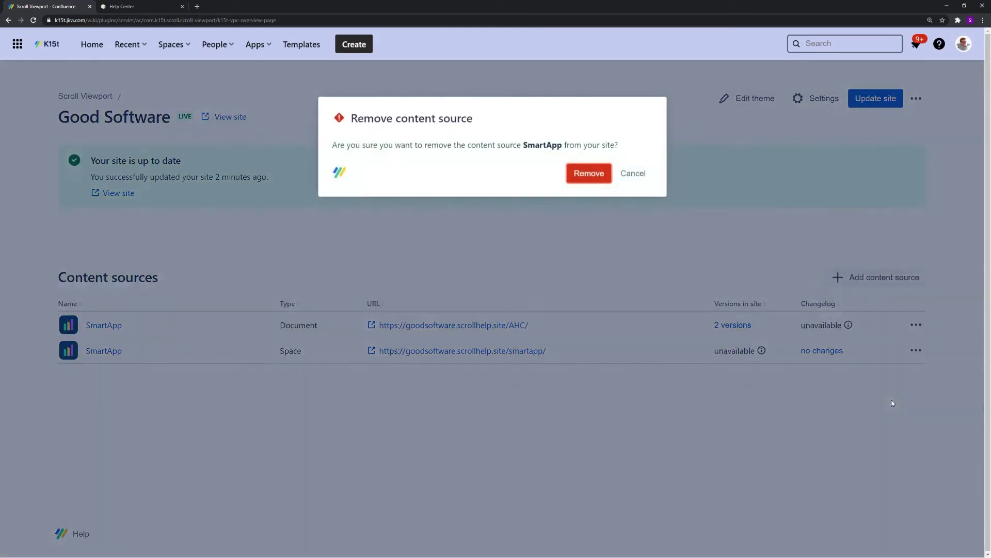
pyautogui.click(589, 172)
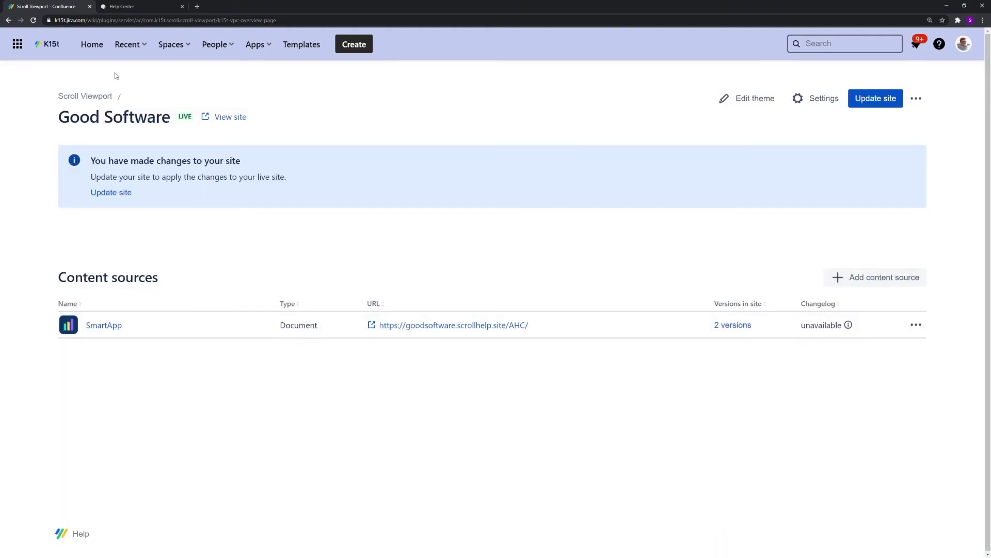
# Examine the documentation tiles on the live Help Center portal page and compare them with the content sources in the Scroll Viewport site overview.
pyautogui.click(136, 7)
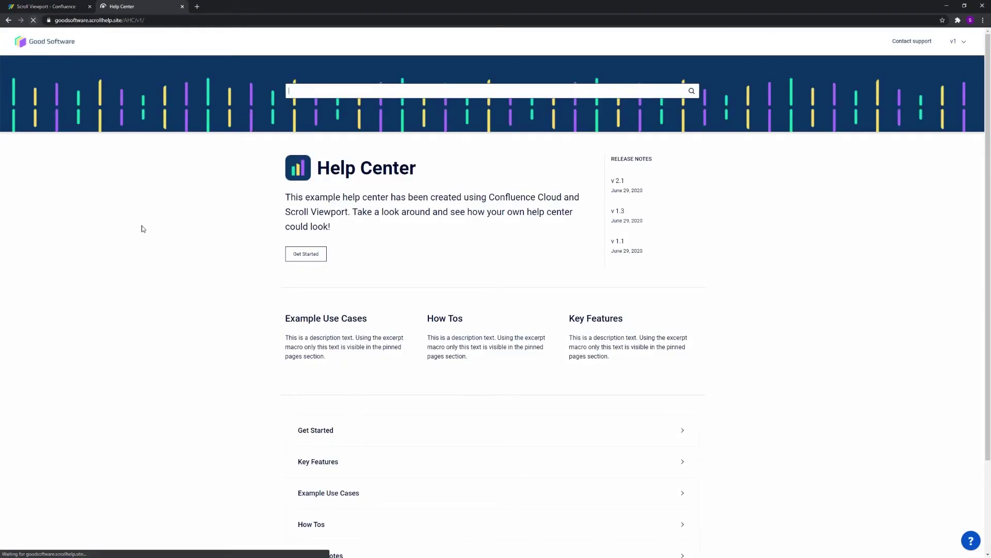
pyautogui.click(22, 47)
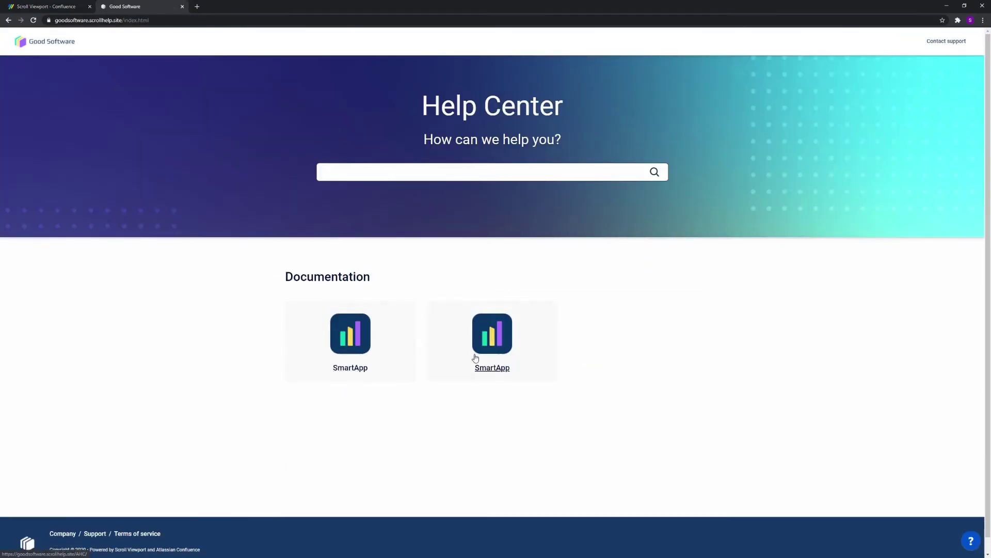
pyautogui.click(61, 6)
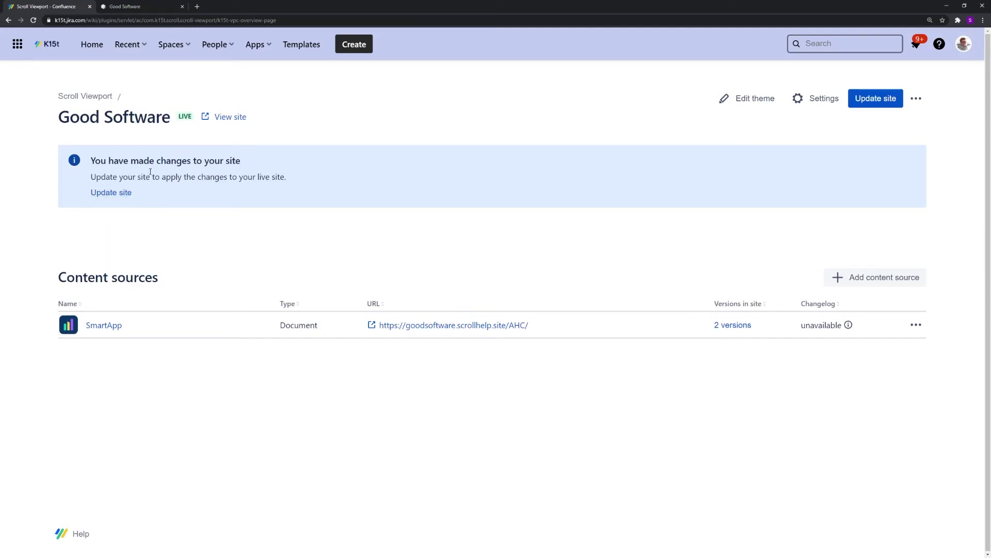
pyautogui.click(127, 7)
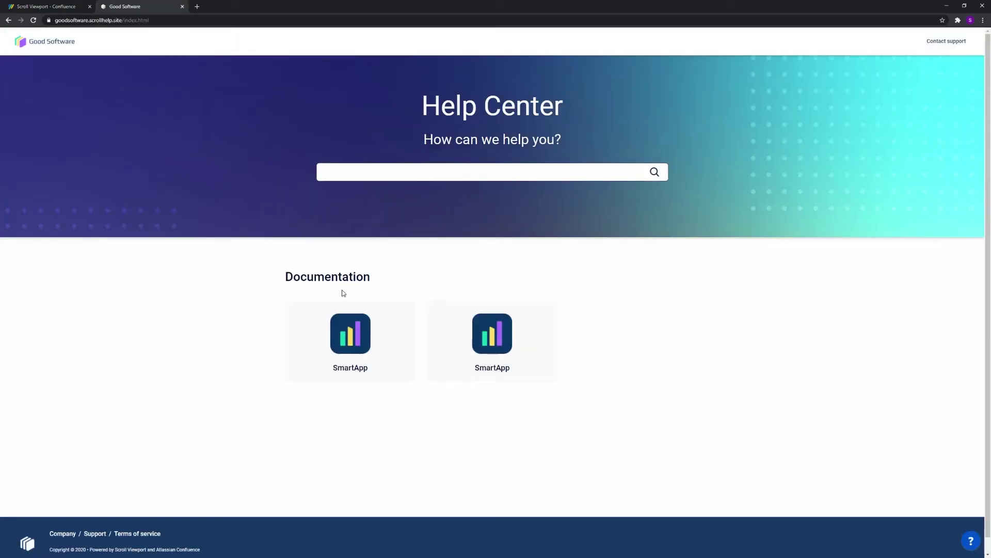